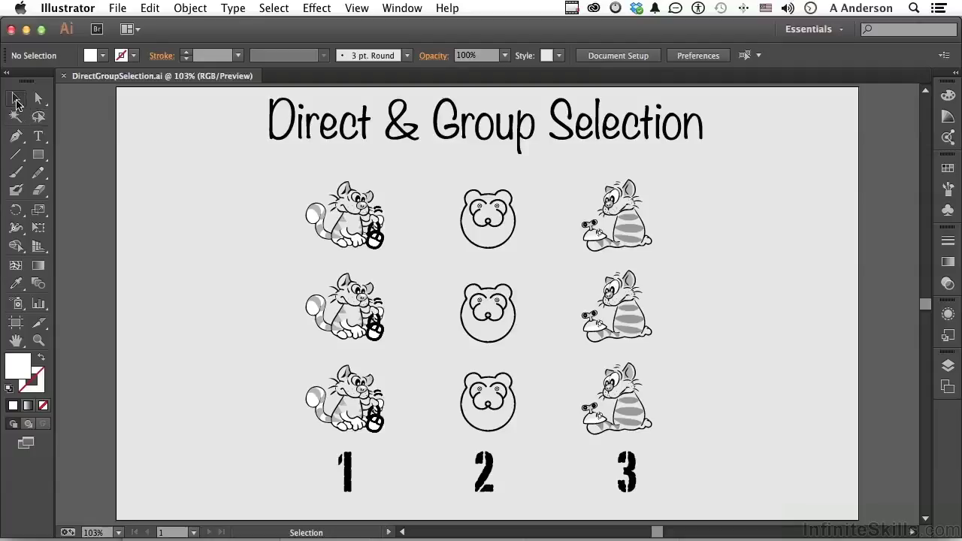
Step: Use the Selection tool to select the top cat and the middle cat in column 3, and deselect
{"action": "left_click_drag", "start_coordinate": [39, 99], "coordinate": [64, 100]}
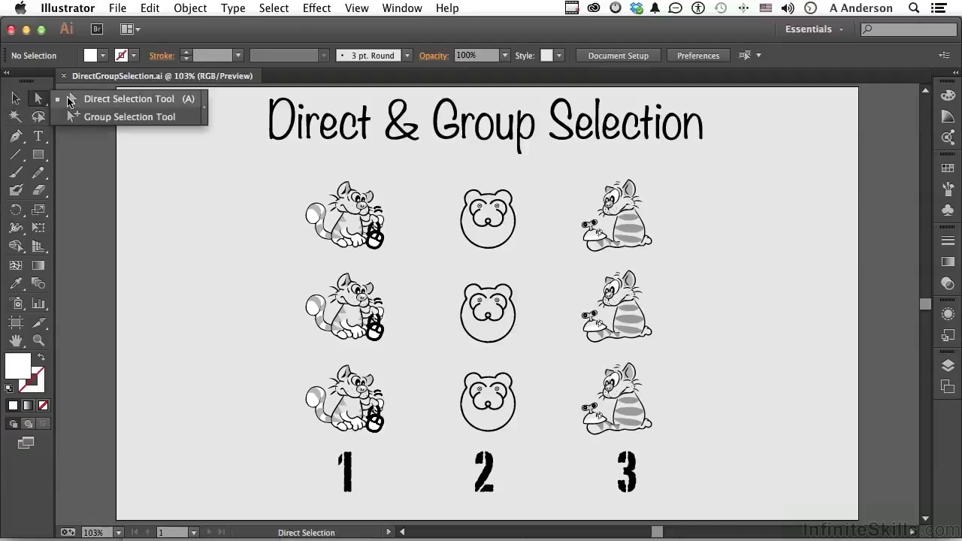
{"action": "left_click", "coordinate": [82, 178]}
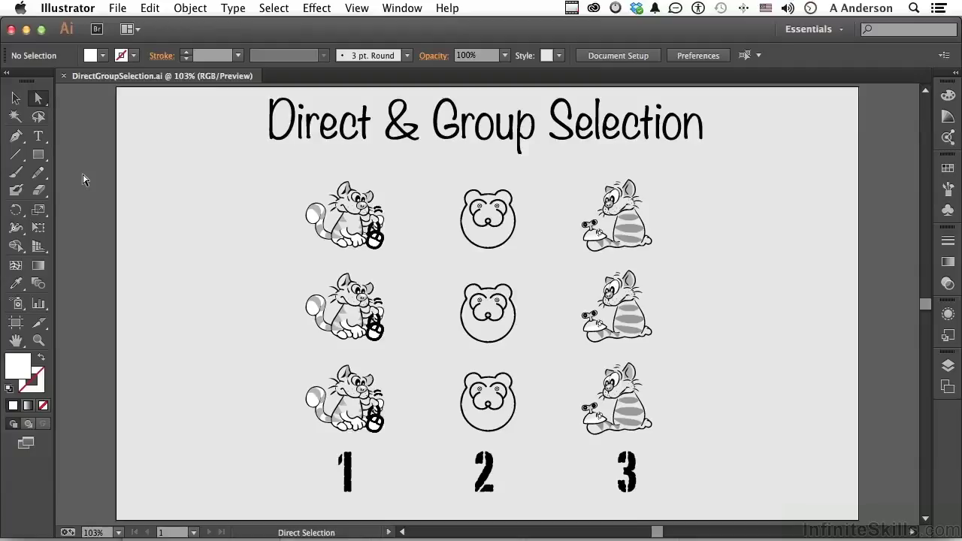
{"action": "left_click", "coordinate": [16, 100]}
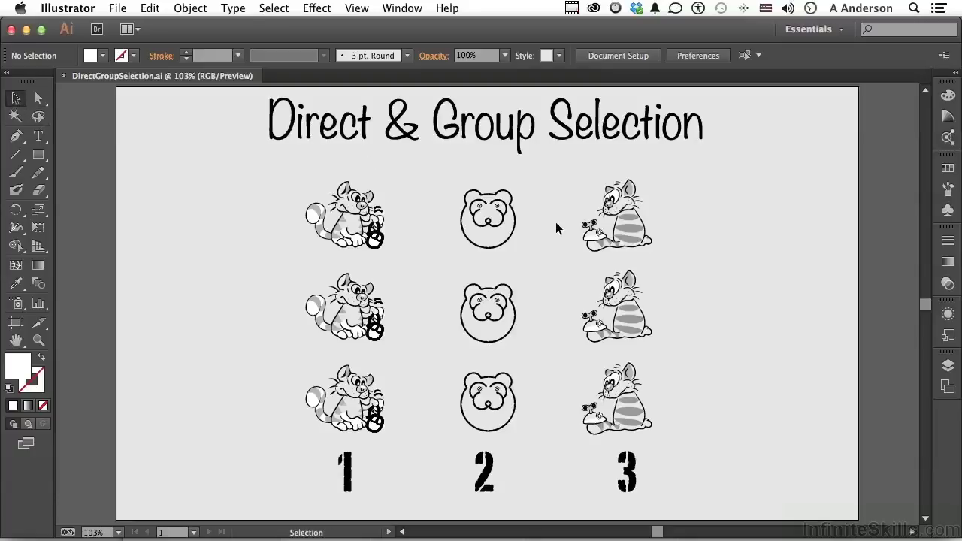
{"action": "left_click", "coordinate": [630, 233]}
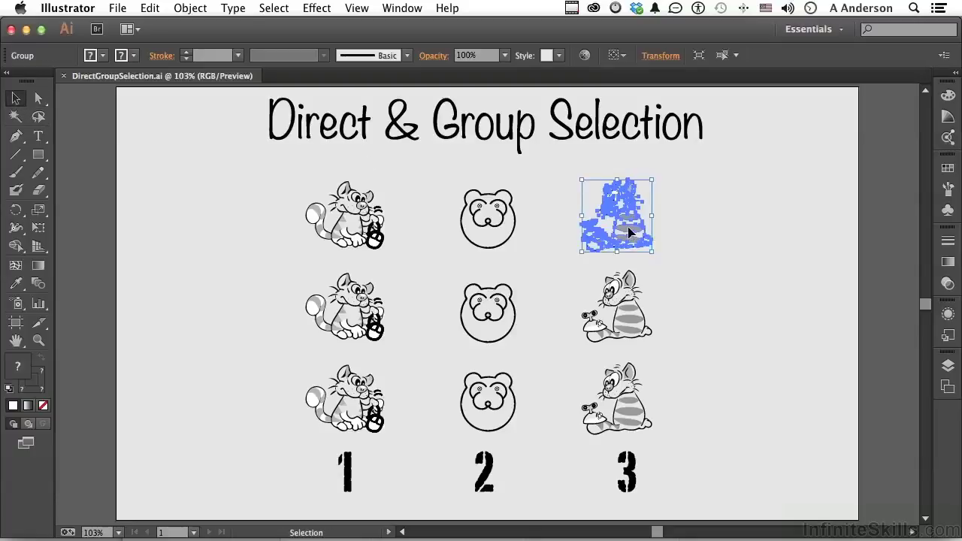
{"action": "left_click", "coordinate": [636, 321]}
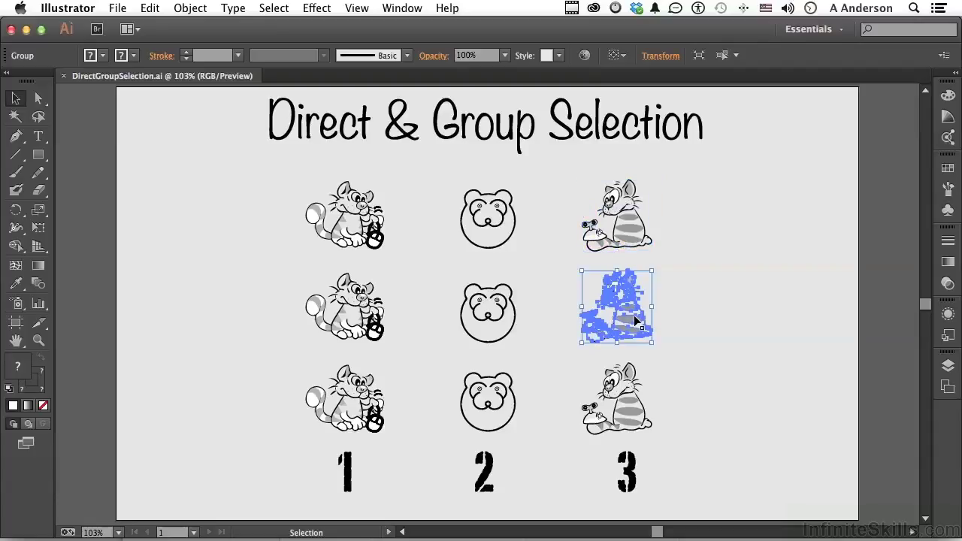
{"action": "left_click", "coordinate": [271, 217]}
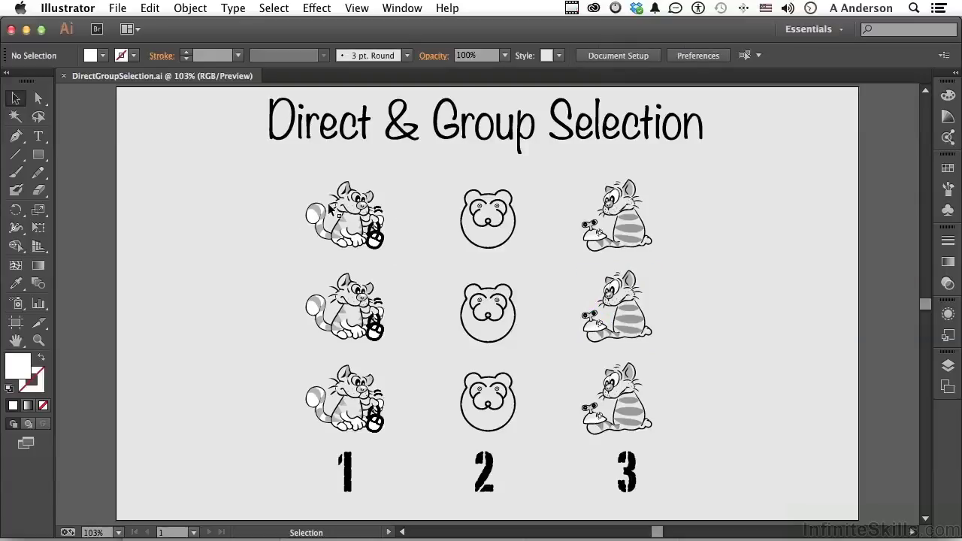
Step: Try moving the white tail shape of the ungrouped top cat in column 1 away from its body, and undo the move
{"action": "left_click", "coordinate": [315, 218]}
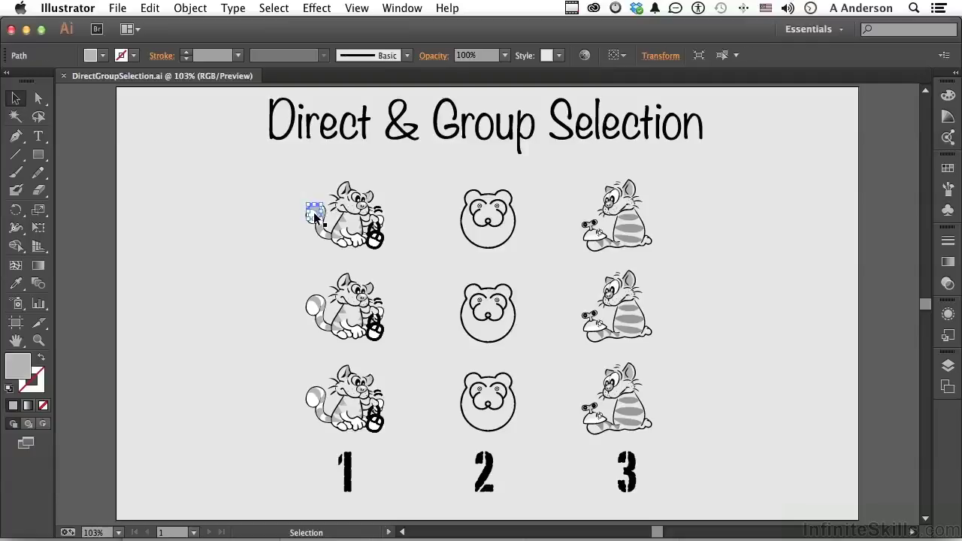
{"action": "left_click", "coordinate": [323, 235]}
{"action": "left_click_drag", "start_coordinate": [312, 211], "coordinate": [250, 222]}
{"action": "key", "text": "a"}
{"action": "key", "text": "super+z"}
{"action": "key", "text": "v"}
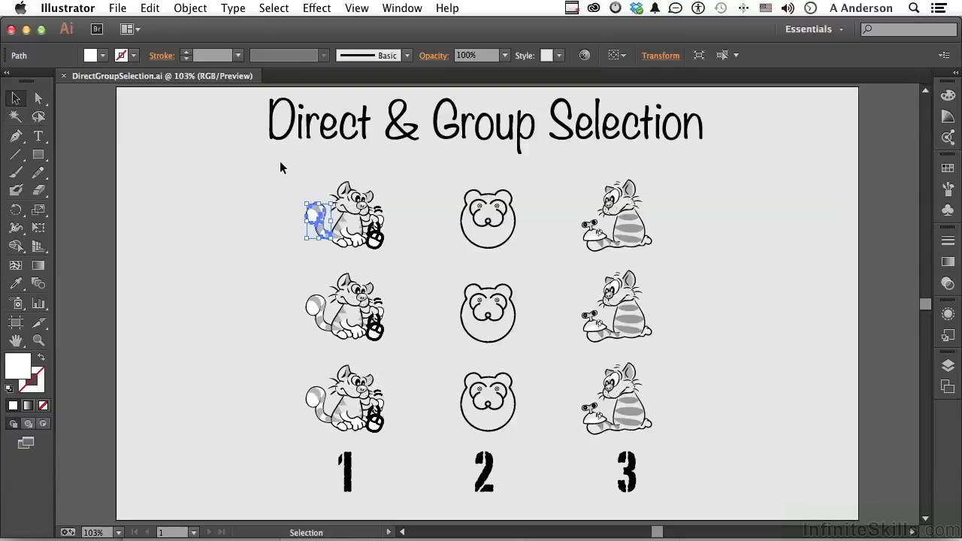
Step: Group all the paths of the top cat in column 1 and clear the selection
{"action": "left_click_drag", "start_coordinate": [314, 194], "coordinate": [396, 260]}
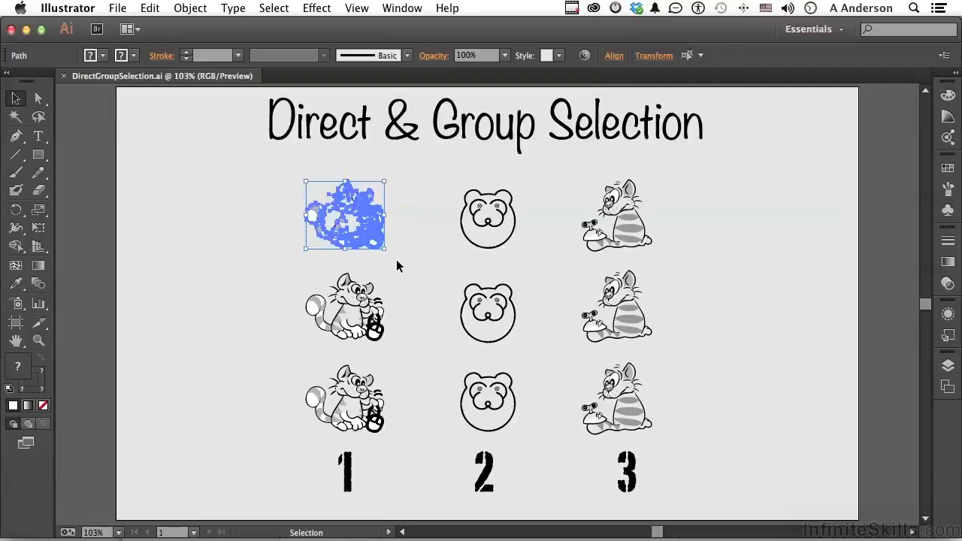
{"action": "left_click", "coordinate": [201, 12]}
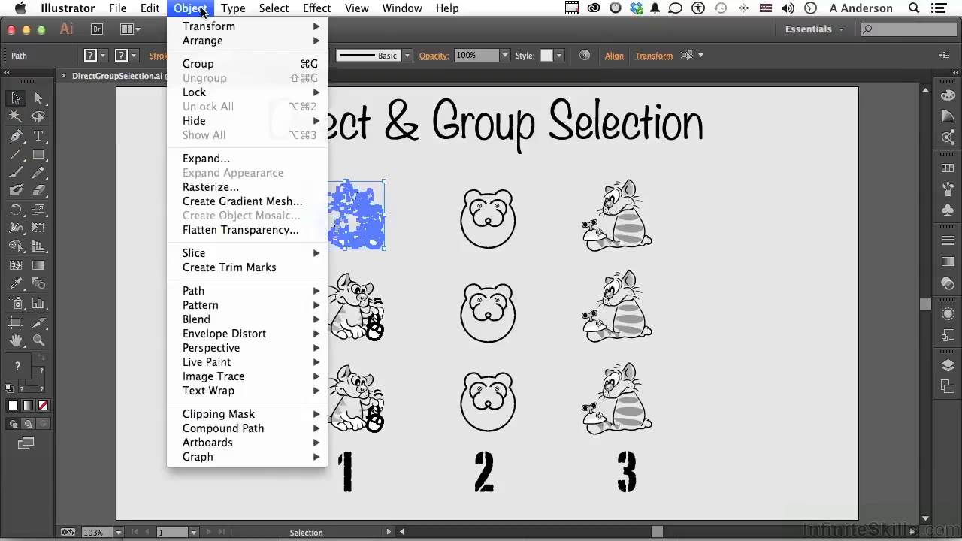
{"action": "left_click", "coordinate": [197, 63]}
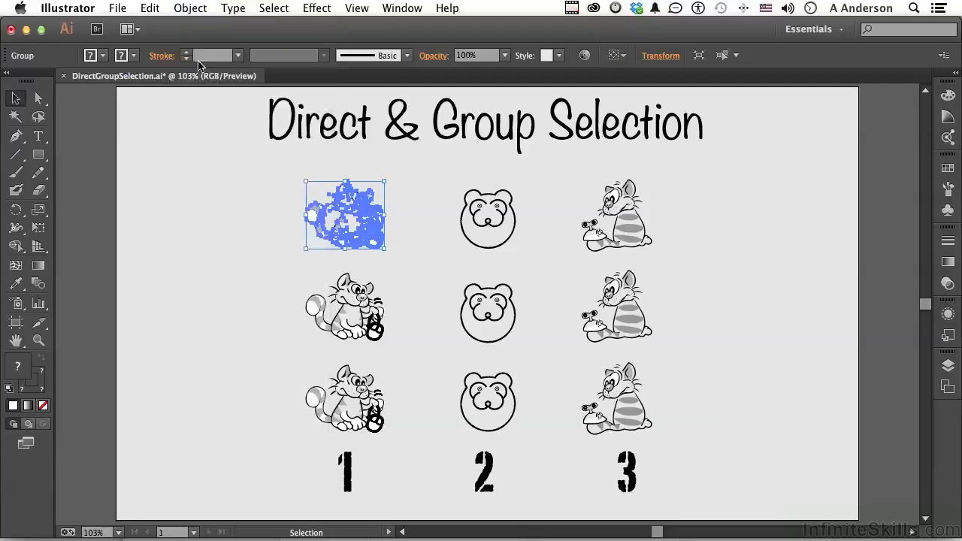
{"action": "left_click", "coordinate": [241, 189]}
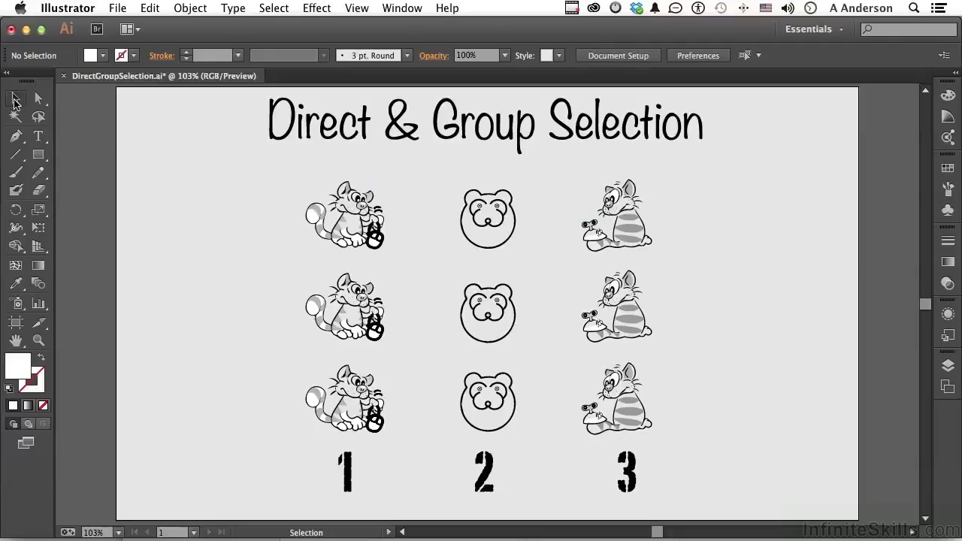
Step: Try enlarging the grouped top cat in column 1 proportionally about its centre, and undo the scaling
{"action": "left_click", "coordinate": [338, 230]}
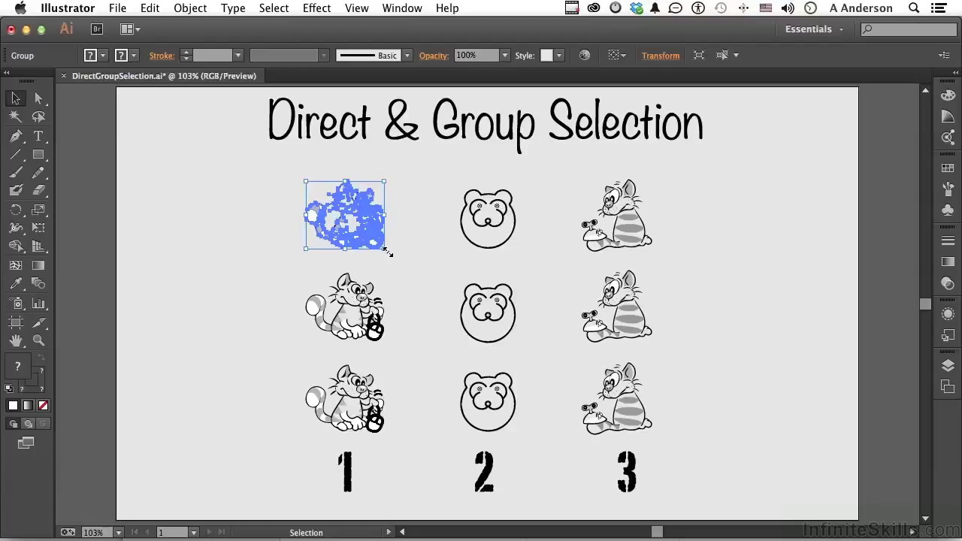
{"action": "left_click_drag", "start_coordinate": [387, 252], "coordinate": [411, 277]}
{"action": "left_click", "coordinate": [411, 277]}
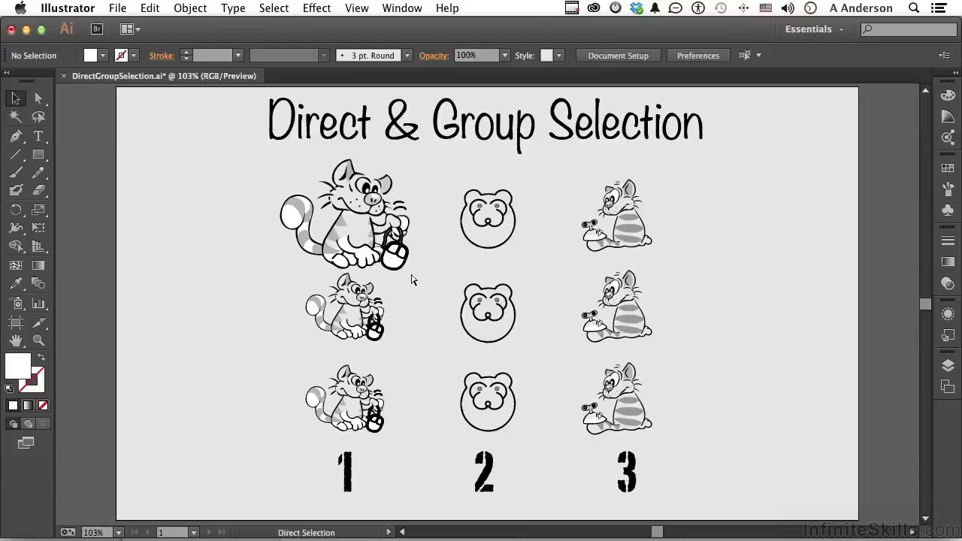
{"action": "key", "text": "super+z"}
{"action": "key", "text": "super+z"}
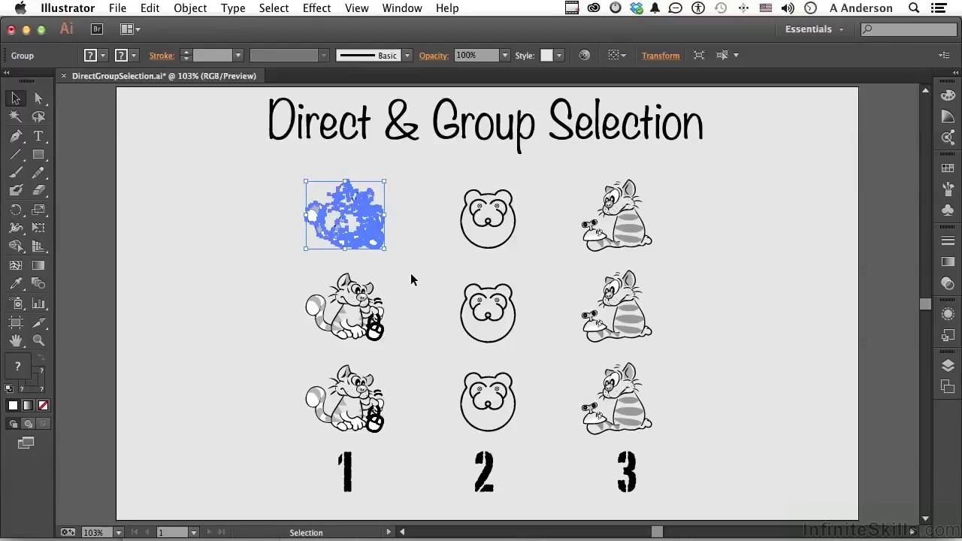
Step: Apply the Group command to the middle cat in column 1 and deselect it
{"action": "left_click", "coordinate": [360, 299]}
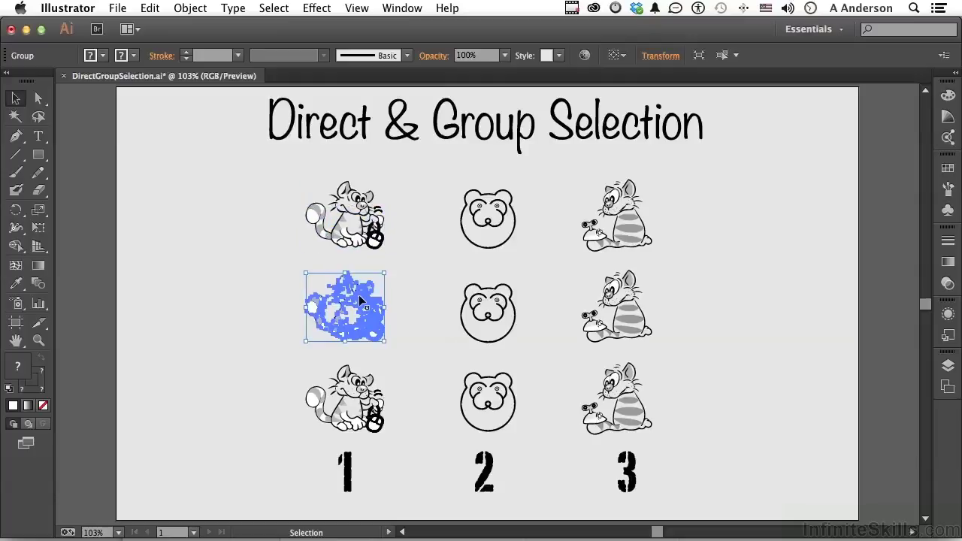
{"action": "left_click", "coordinate": [192, 9]}
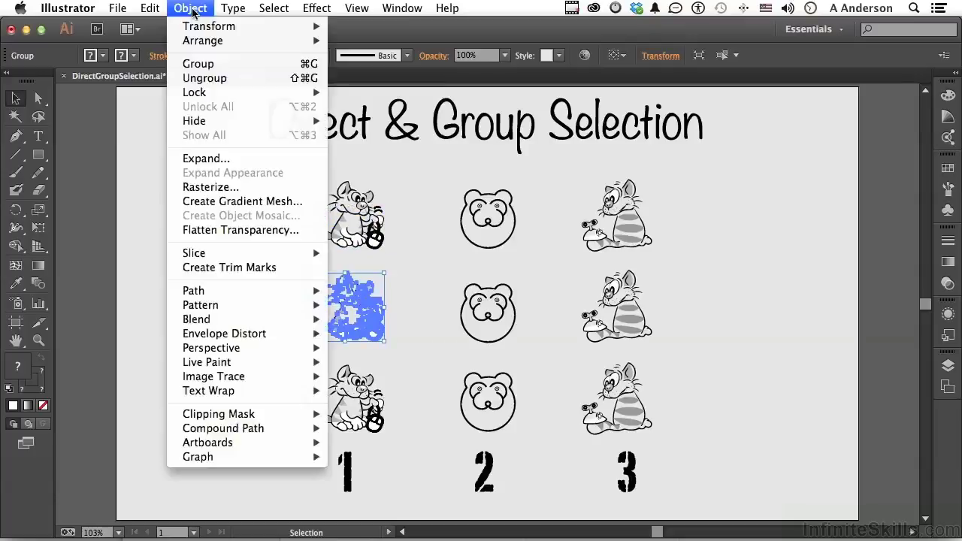
{"action": "left_click", "coordinate": [204, 69]}
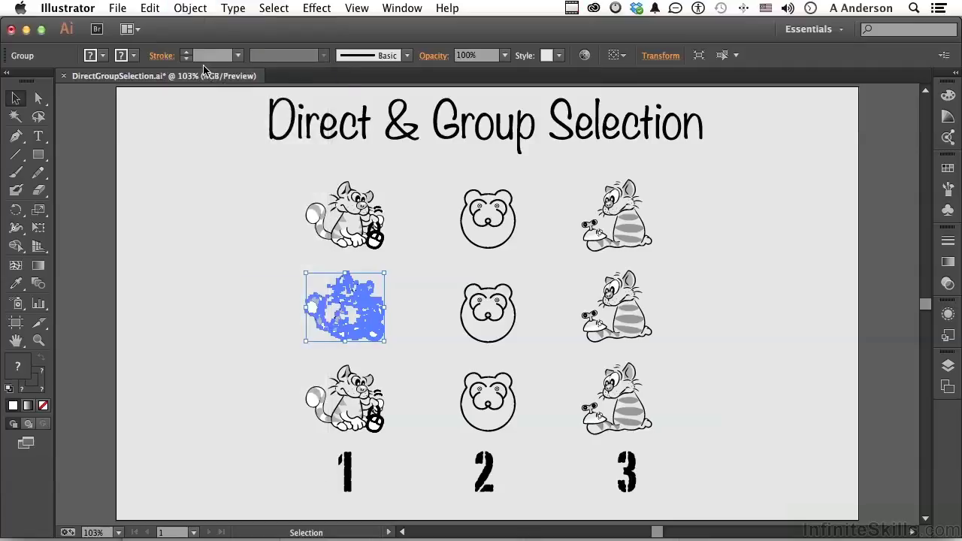
{"action": "left_click", "coordinate": [190, 185]}
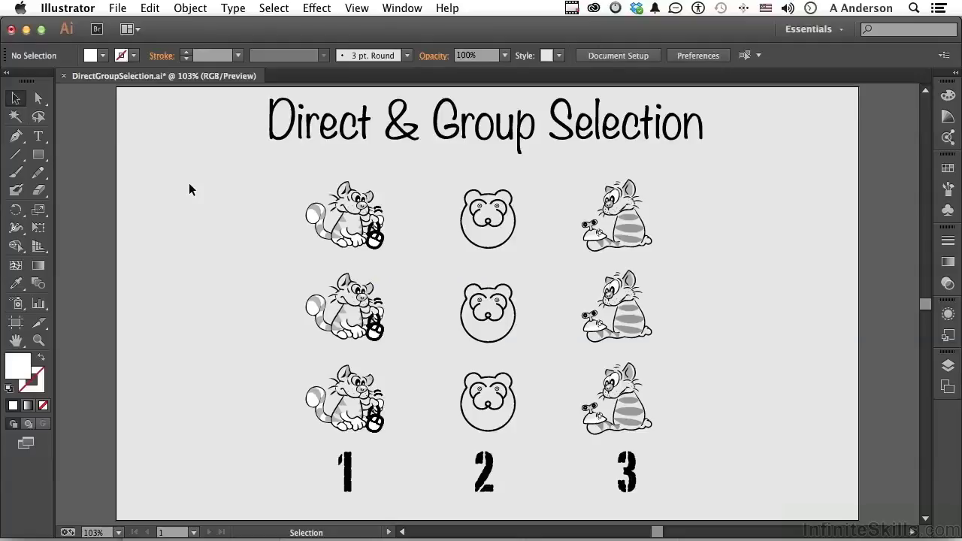
Step: Tear off the Direct Selection and Group Selection tools as a floating panel and place it on the artboard beside the top cat in column 1
{"action": "left_click", "coordinate": [40, 99]}
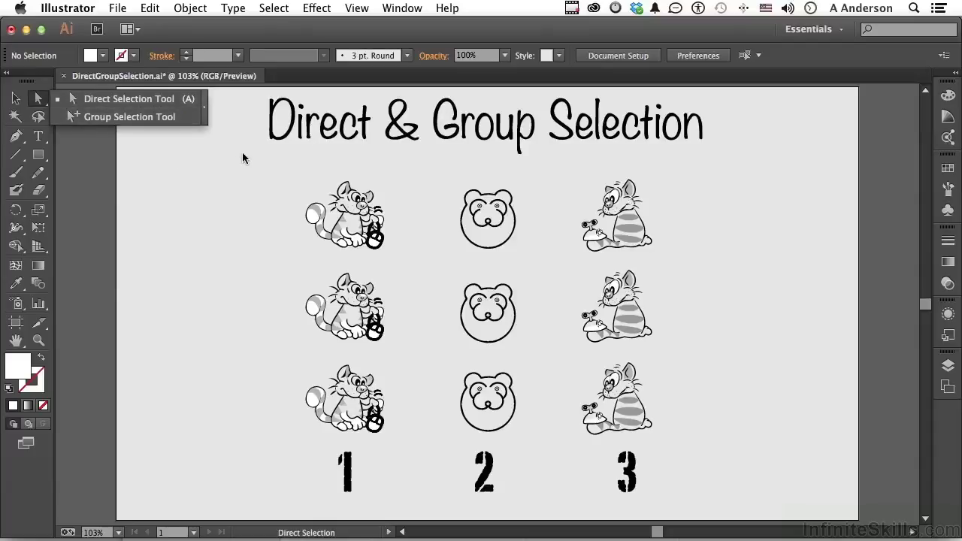
{"action": "left_click", "coordinate": [204, 109]}
{"action": "left_click_drag", "start_coordinate": [74, 113], "coordinate": [207, 145]}
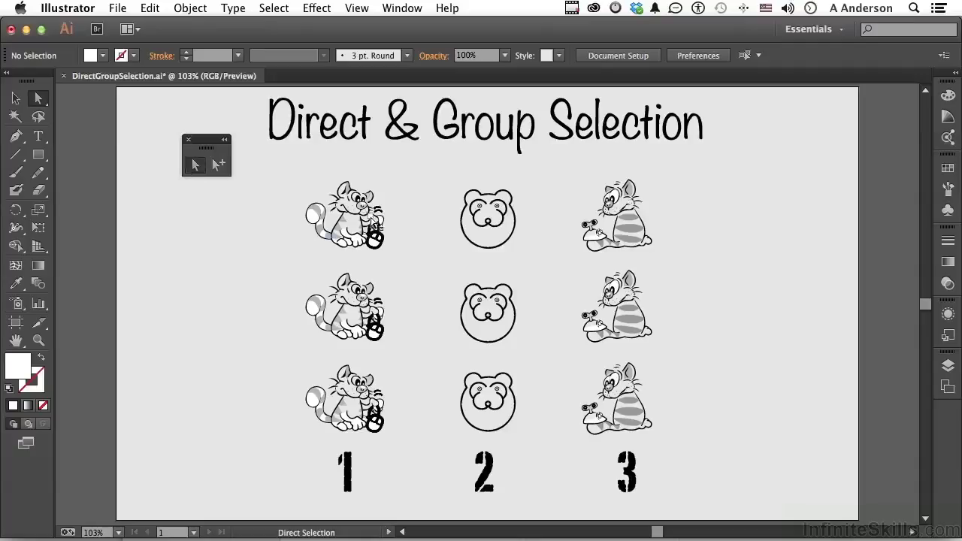
Step: Move only the white tail shape of the grouped top cat in column 1 away from its body with the Direct Selection tool
{"action": "left_click", "coordinate": [313, 220]}
{"action": "left_click_drag", "start_coordinate": [314, 220], "coordinate": [280, 223]}
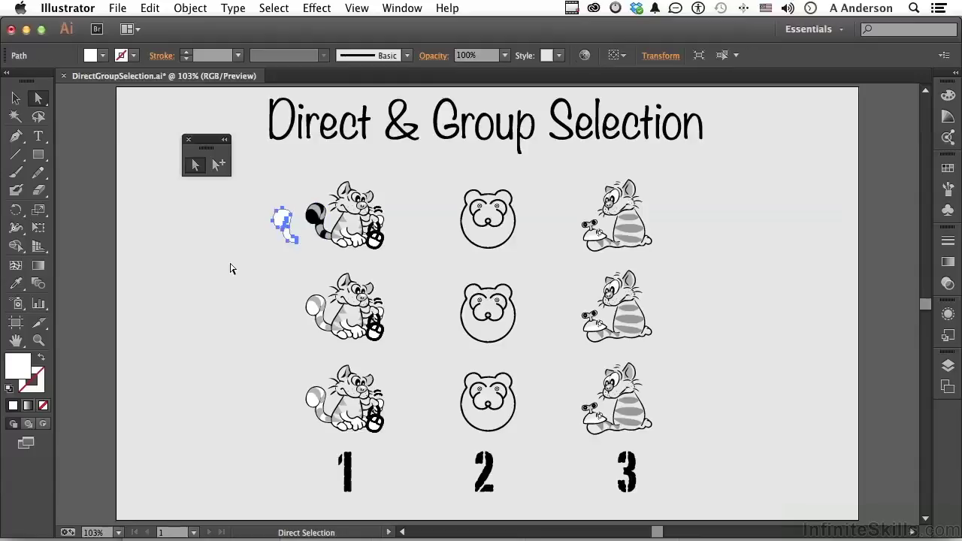
{"action": "left_click", "coordinate": [230, 268]}
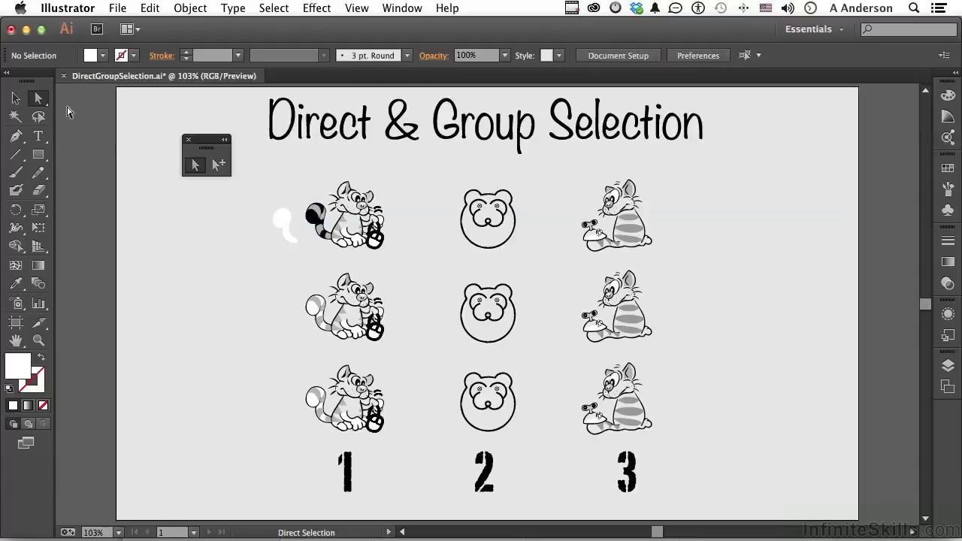
Step: Move the whole top cat group in column 1 slightly down and left, undo both the group and tail moves, and deselect
{"action": "left_click", "coordinate": [16, 103]}
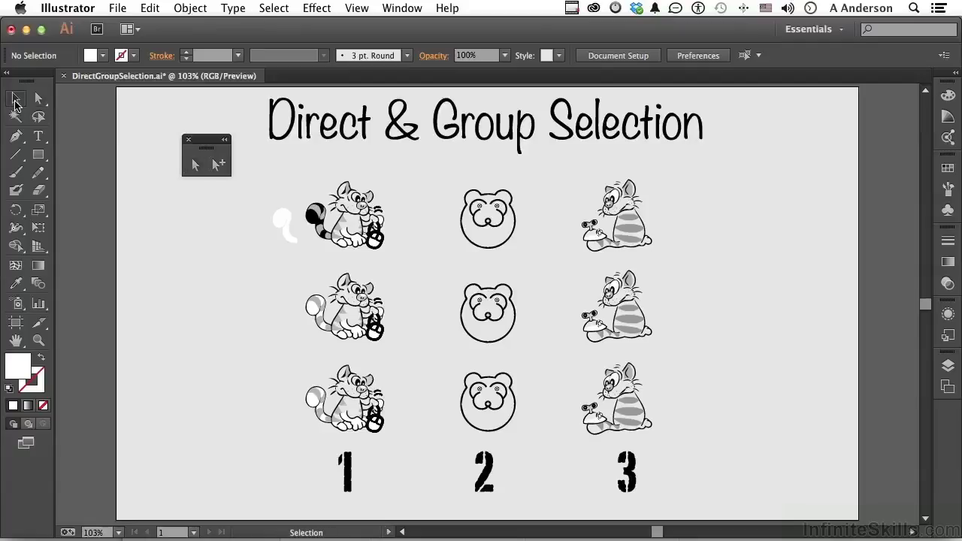
{"action": "left_click", "coordinate": [340, 222]}
{"action": "left_click_drag", "start_coordinate": [340, 222], "coordinate": [320, 240]}
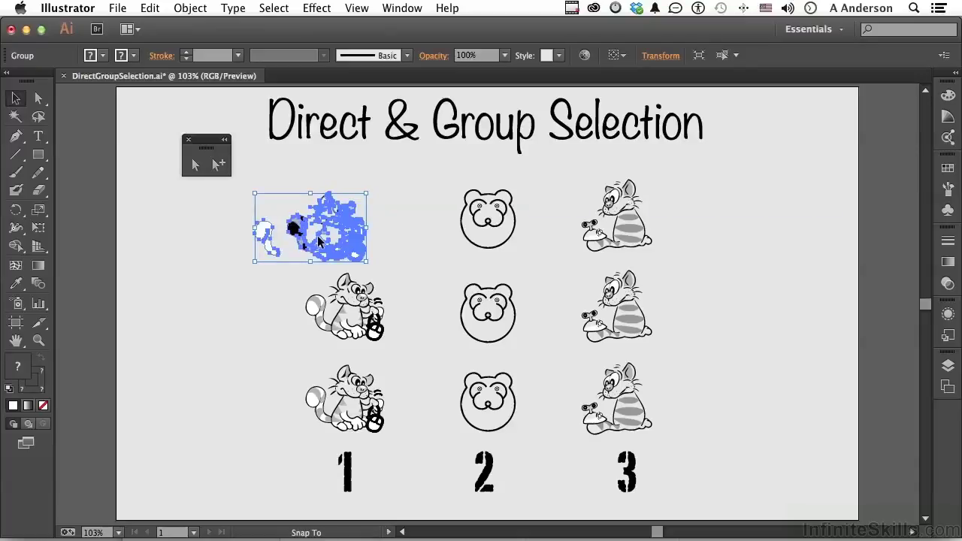
{"action": "left_click", "coordinate": [320, 240], "text": "super"}
{"action": "key", "text": "super+z"}
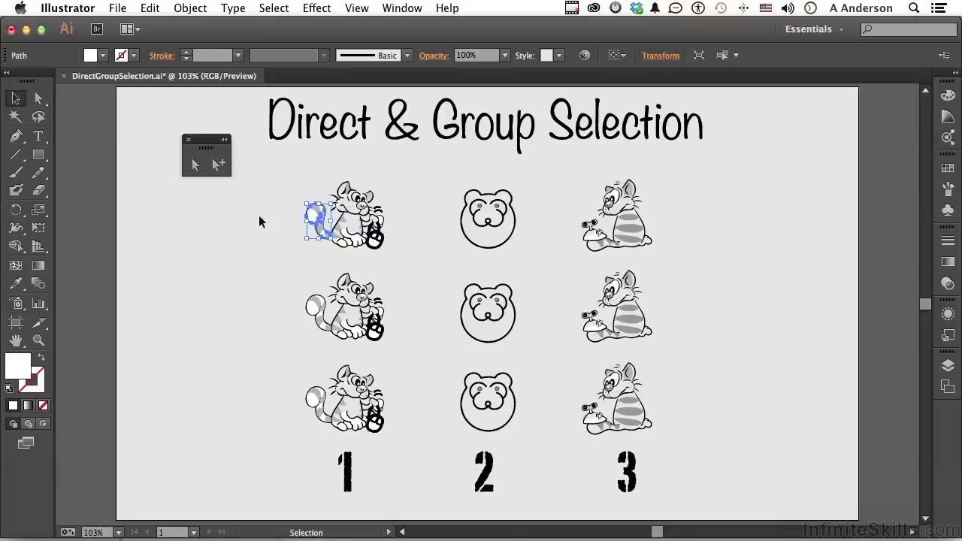
{"action": "left_click", "coordinate": [204, 201]}
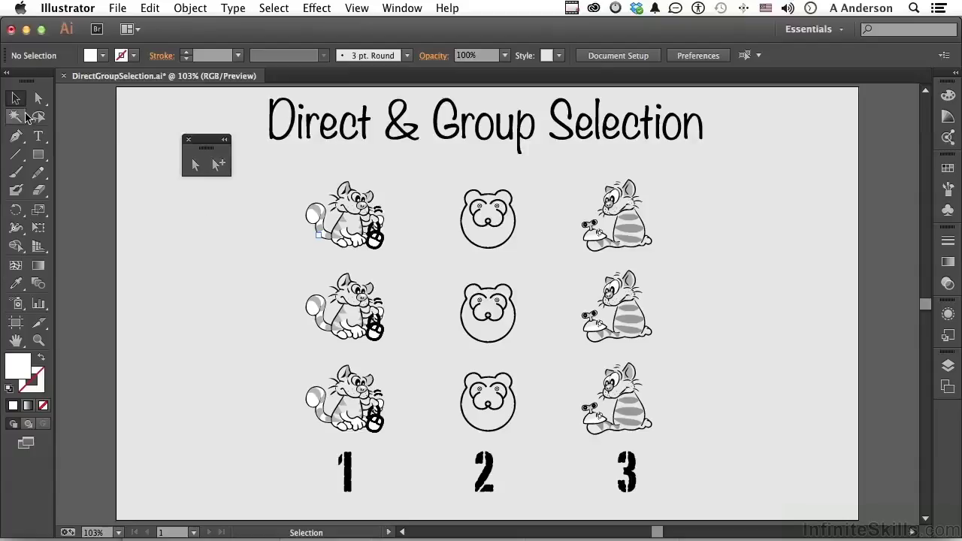
Step: Group the three cats of column 1 together
{"action": "left_click_drag", "start_coordinate": [288, 179], "coordinate": [408, 429]}
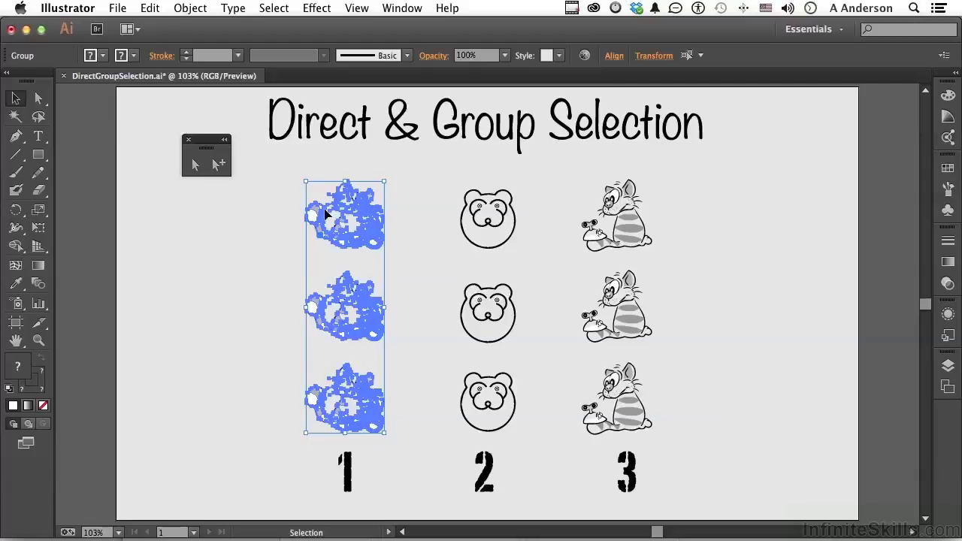
{"action": "left_click", "coordinate": [194, 9]}
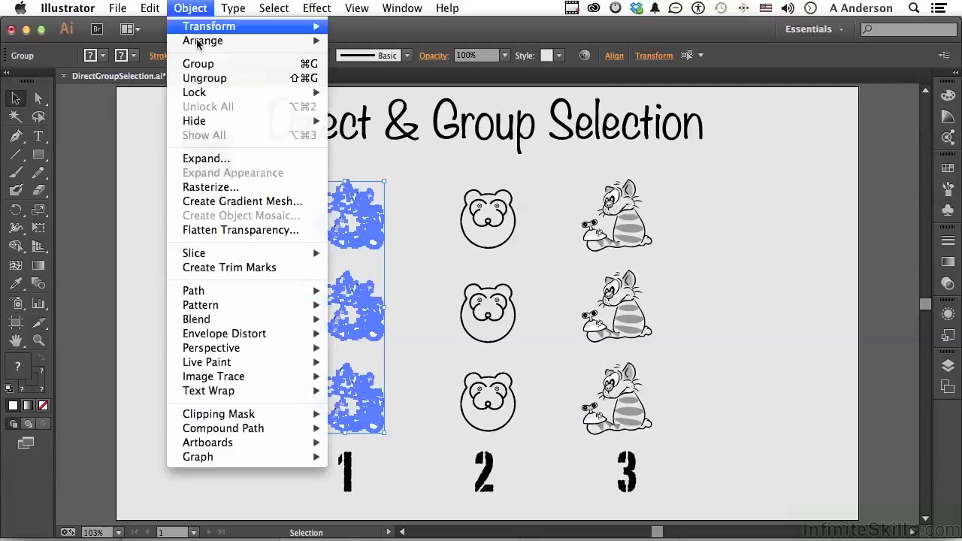
{"action": "left_click", "coordinate": [197, 64]}
Step: Group the three bear faces of column 2 together
{"action": "left_click_drag", "start_coordinate": [449, 178], "coordinate": [531, 434]}
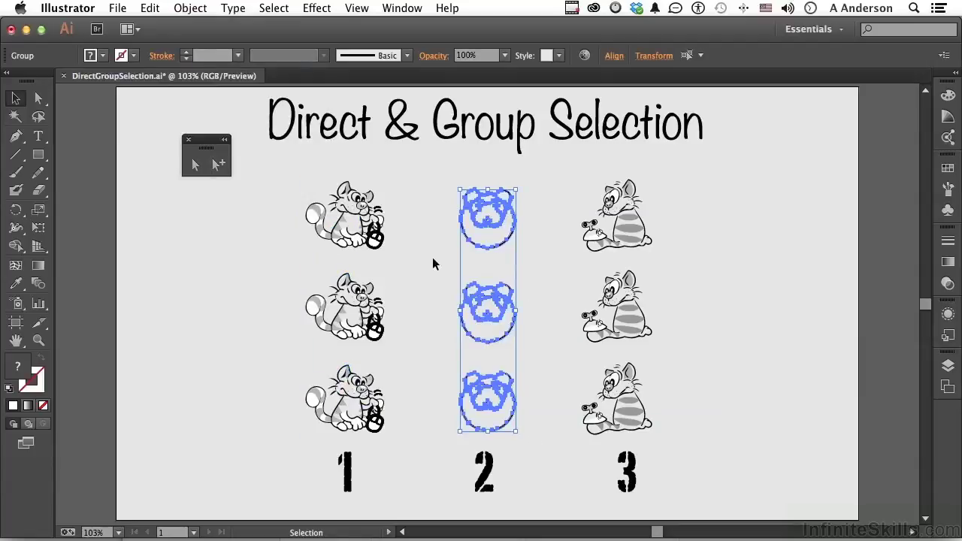
{"action": "left_click", "coordinate": [200, 7]}
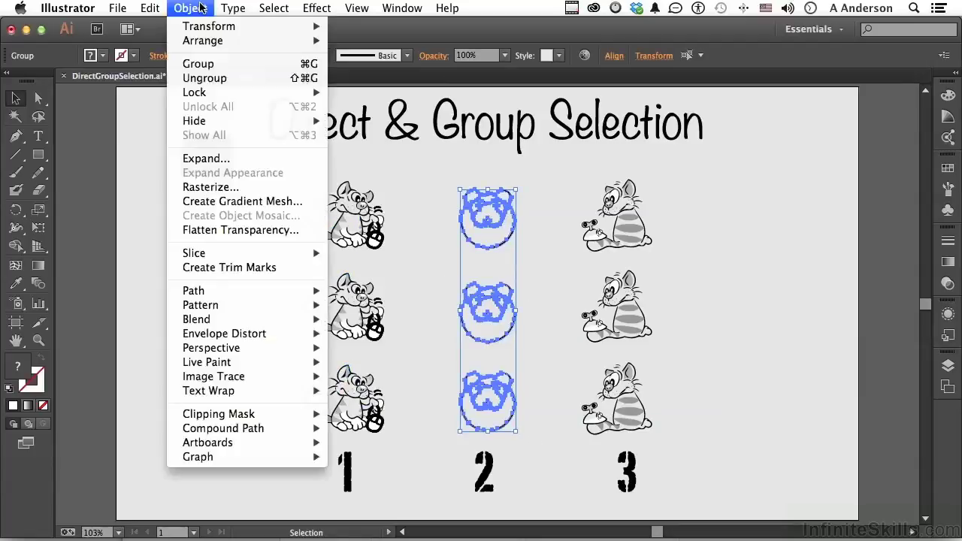
{"action": "left_click", "coordinate": [208, 66]}
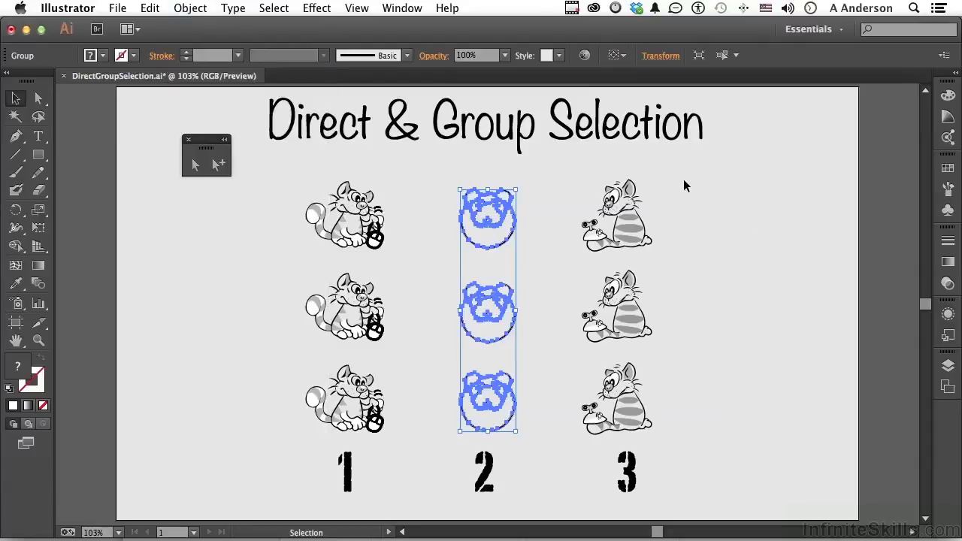
Step: Group the three cats of column 3 together
{"action": "left_click_drag", "start_coordinate": [688, 187], "coordinate": [575, 422]}
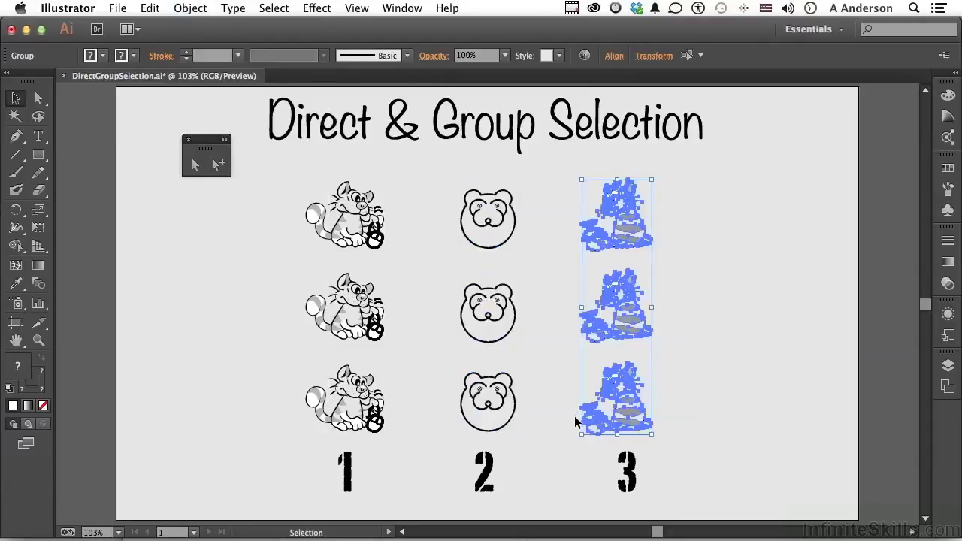
{"action": "left_click", "coordinate": [204, 9]}
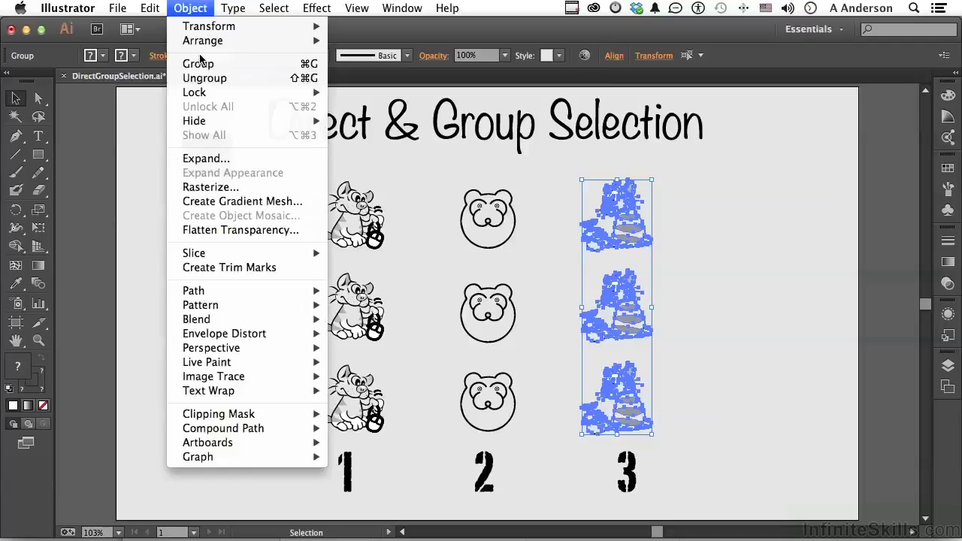
{"action": "left_click", "coordinate": [201, 66]}
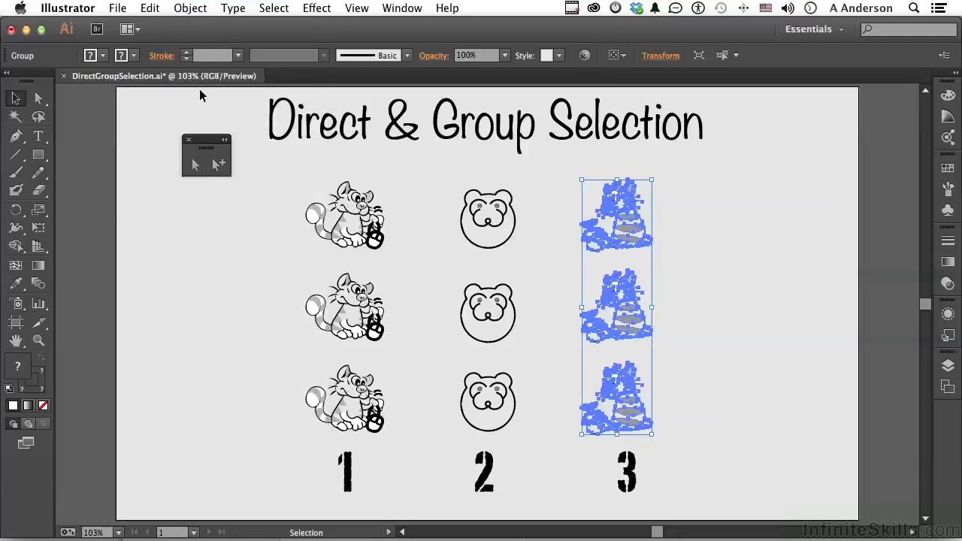
Step: Check the column groups by deselecting everything and selecting columns 1, 2 and 3 in turn with the Selection tool
{"action": "left_click", "coordinate": [197, 275]}
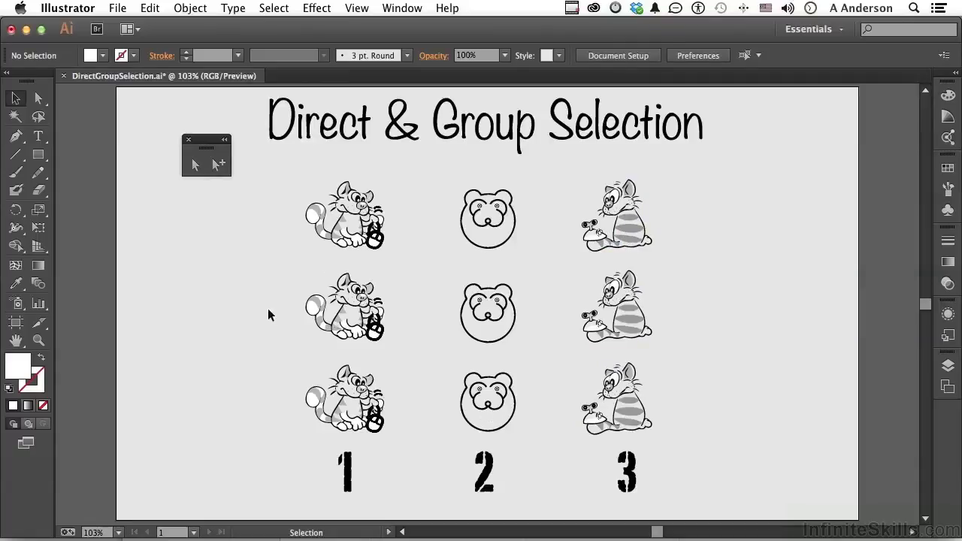
{"action": "left_click", "coordinate": [360, 233]}
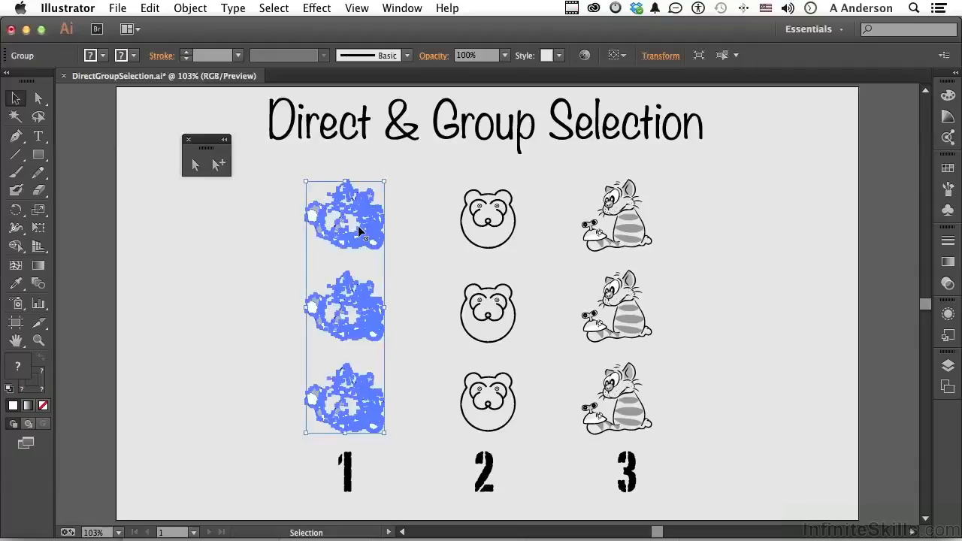
{"action": "left_click", "coordinate": [482, 234]}
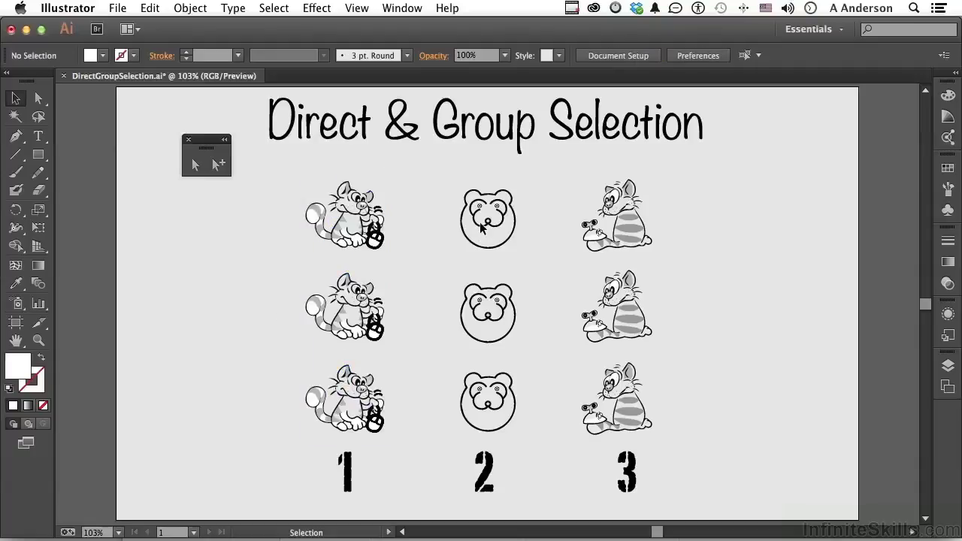
{"action": "left_click", "coordinate": [480, 226]}
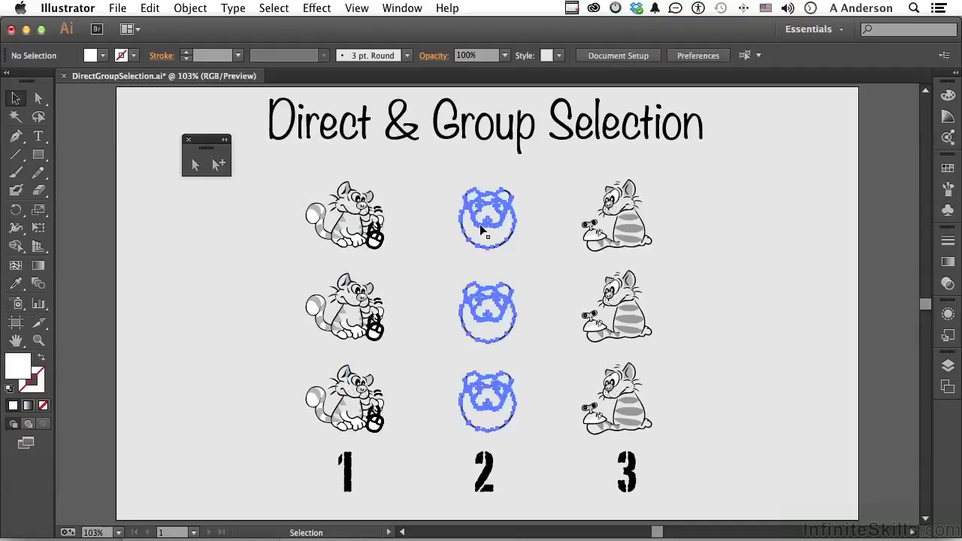
{"action": "left_click", "coordinate": [638, 236]}
Step: Group the column 1 cats and the column 2 bear faces together into one nested group
{"action": "left_click_drag", "start_coordinate": [295, 171], "coordinate": [498, 336]}
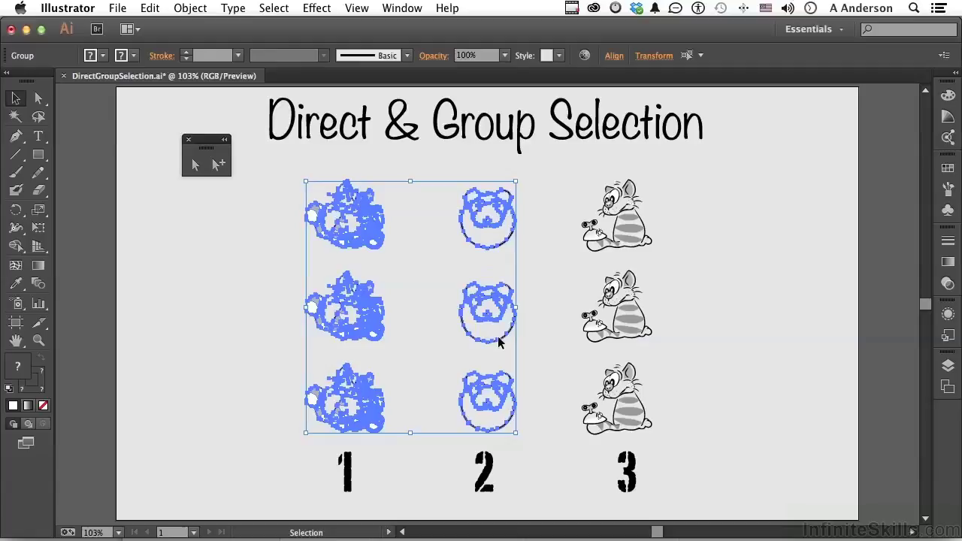
{"action": "left_click", "coordinate": [189, 9]}
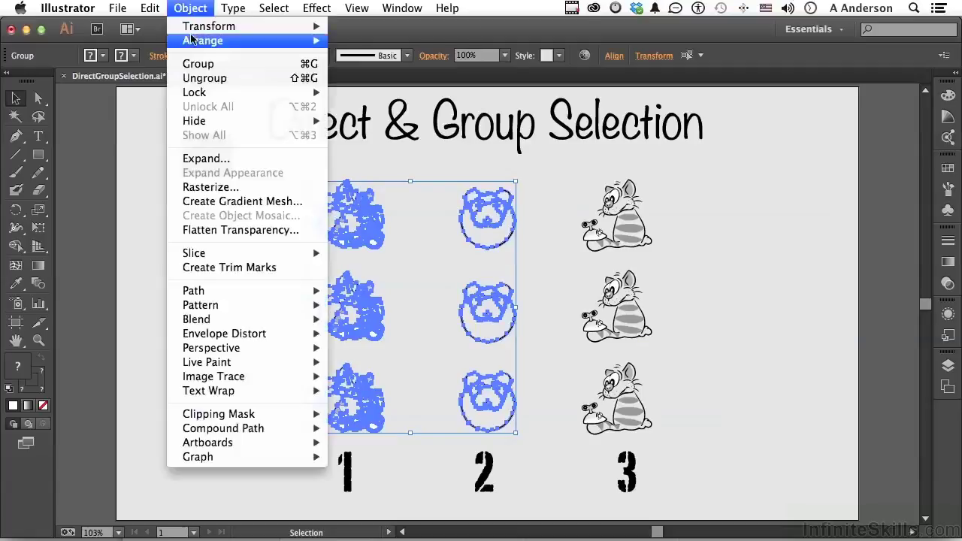
{"action": "left_click", "coordinate": [197, 64]}
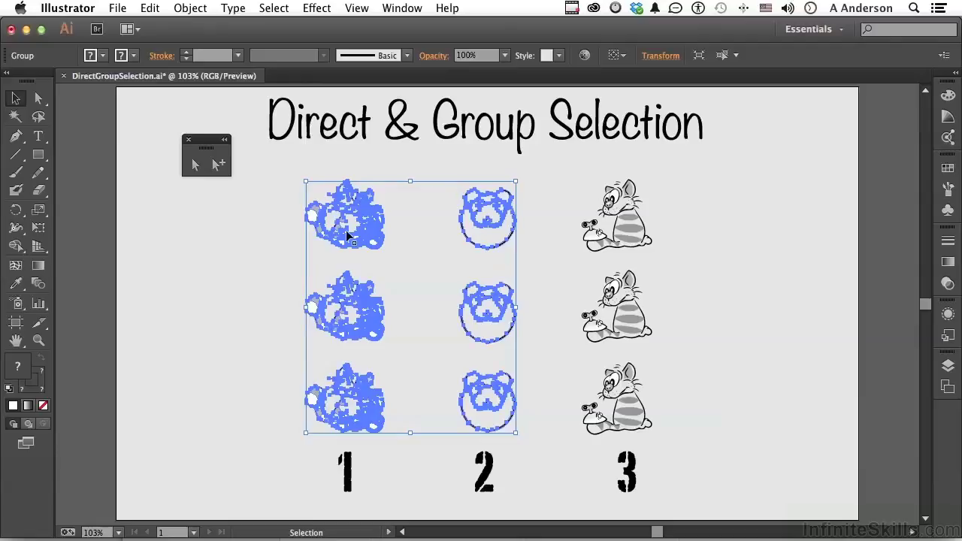
Step: Add the column 3 cats to the selection, group all three columns together, and deselect
{"action": "left_click", "coordinate": [629, 233], "text": "shift"}
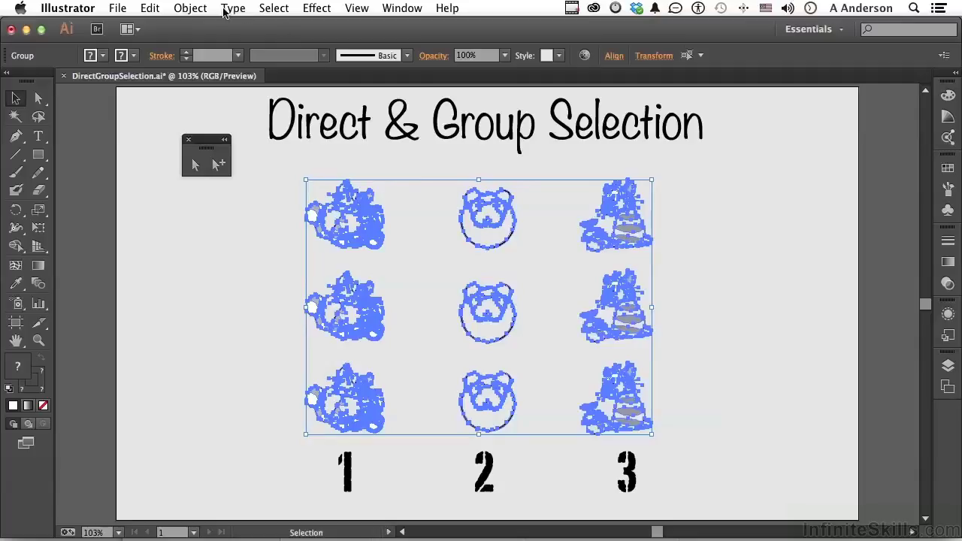
{"action": "left_click", "coordinate": [190, 9]}
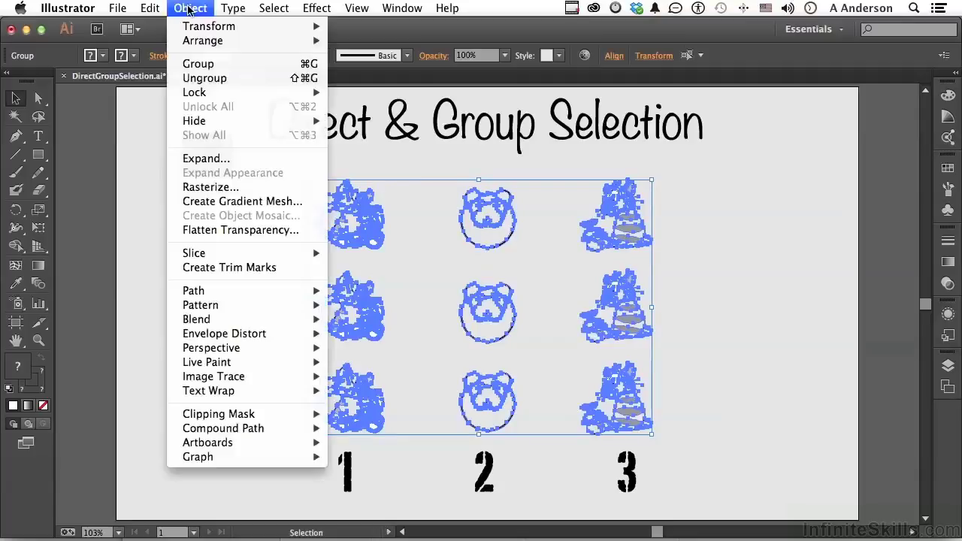
{"action": "left_click", "coordinate": [192, 65]}
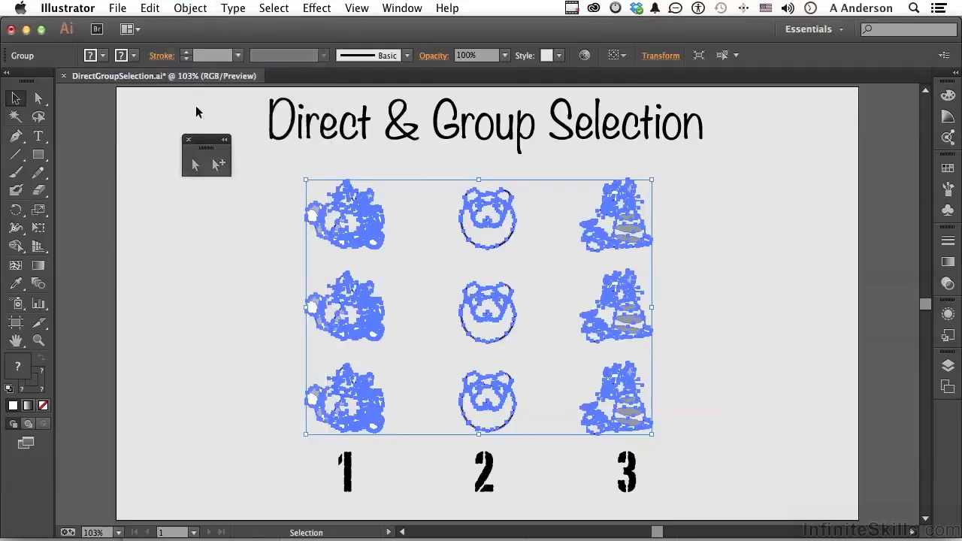
{"action": "left_click", "coordinate": [236, 352]}
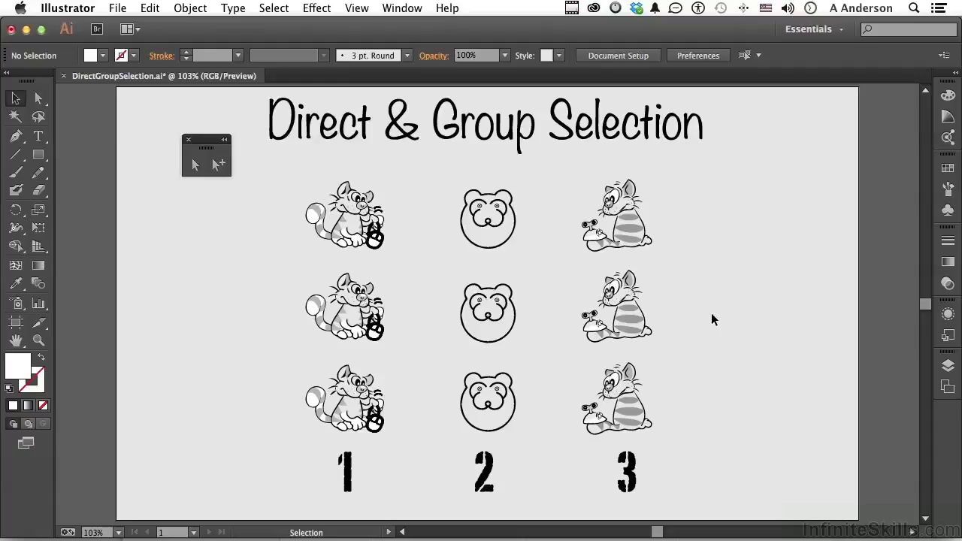
Step: Select only the tail path of the top cat in column 1 with the Direct Selection tool, and deselect it
{"action": "left_click", "coordinate": [195, 165]}
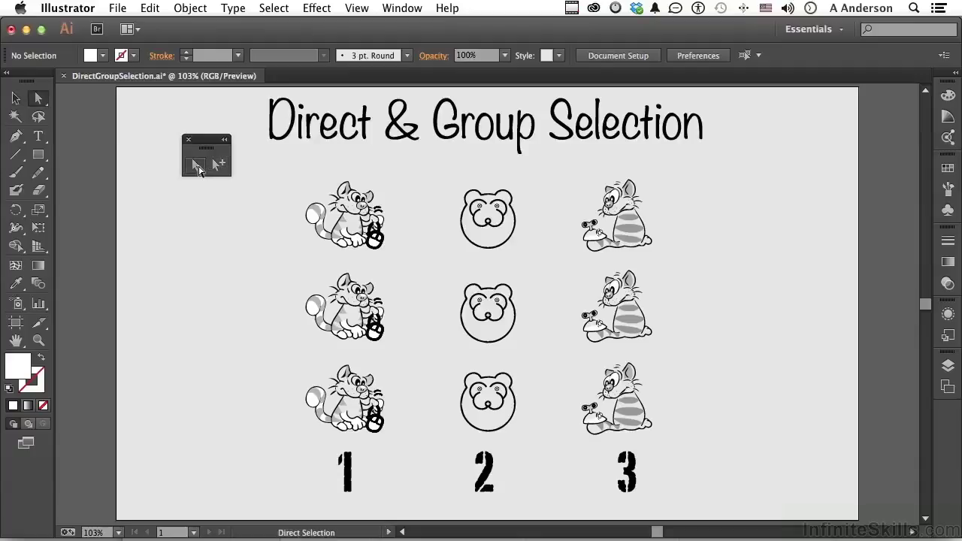
{"action": "left_click", "coordinate": [308, 221]}
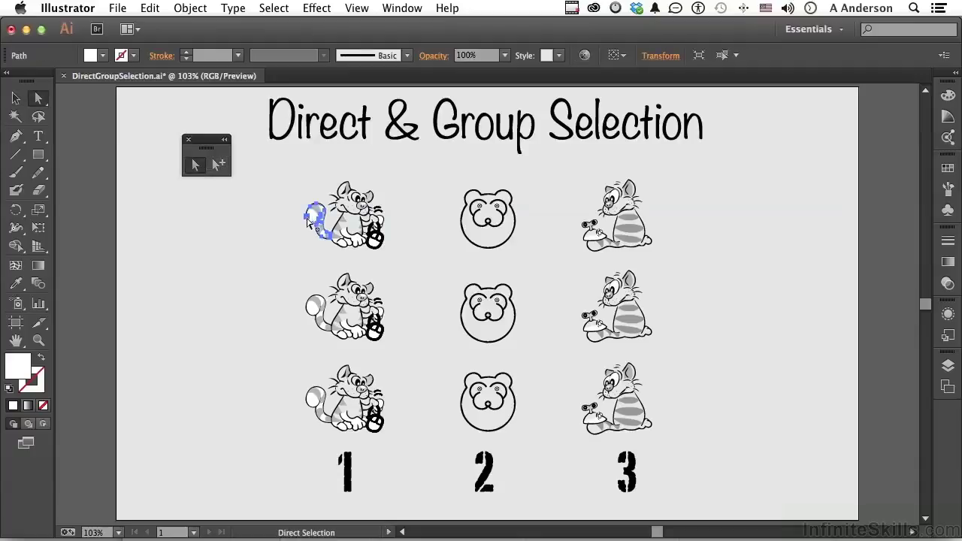
{"action": "left_click", "coordinate": [228, 273]}
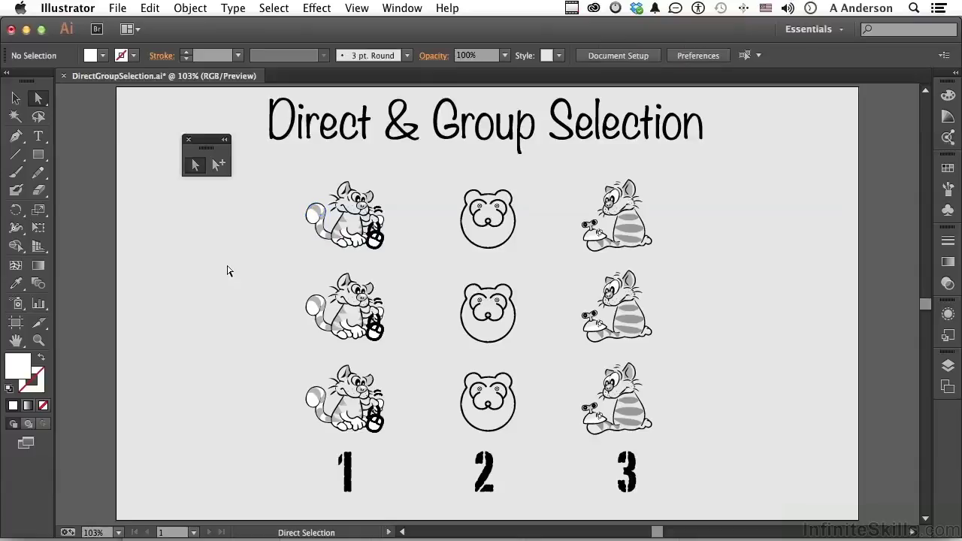
Step: Switch to the Group Selection tool
{"action": "left_click", "coordinate": [219, 165]}
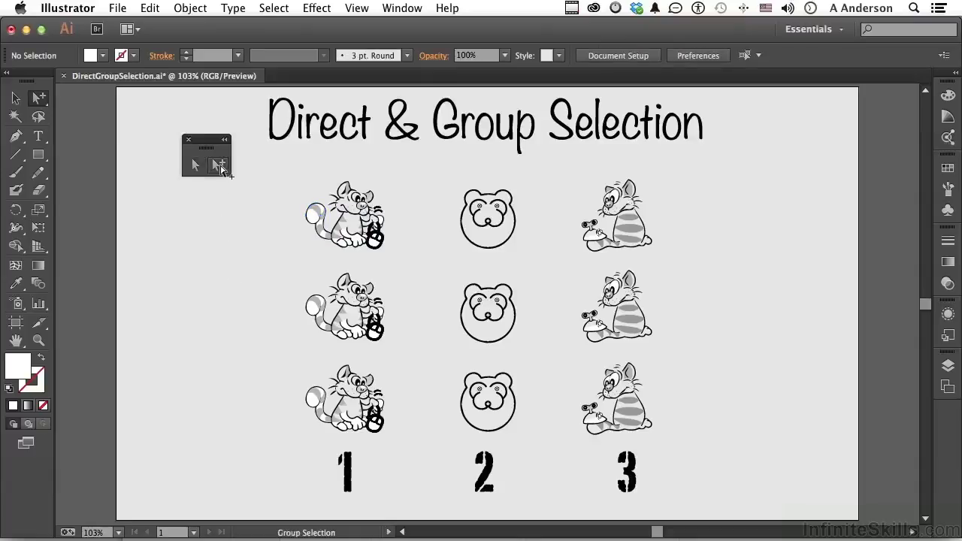